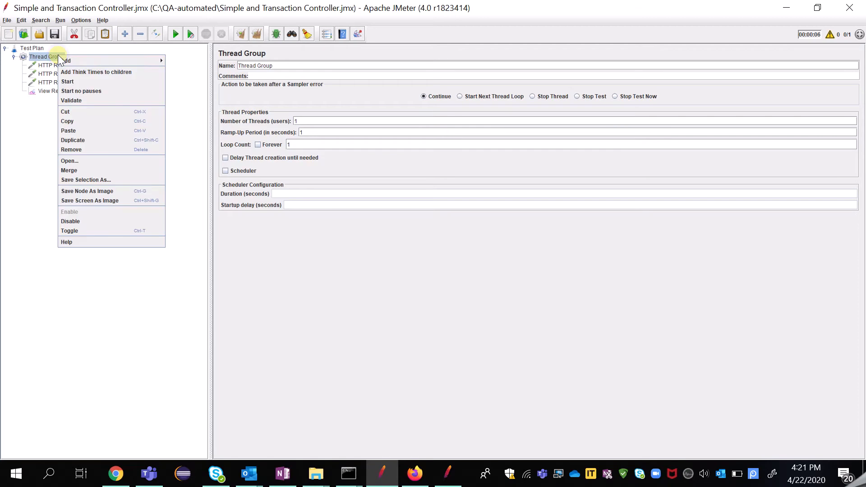
# Step: Add a Simple Controller to the Thread Group and place it above the three HTTP requests
pyautogui.moveTo(189, 59)
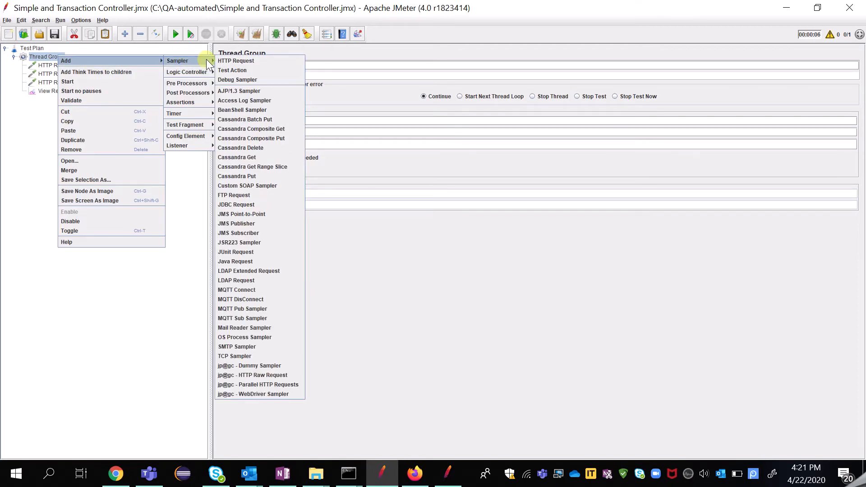
pyautogui.moveTo(208, 70)
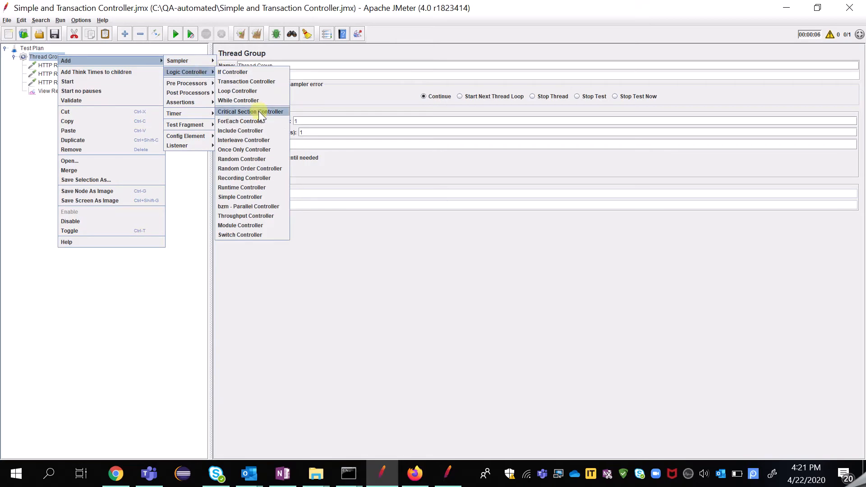
pyautogui.click(261, 195)
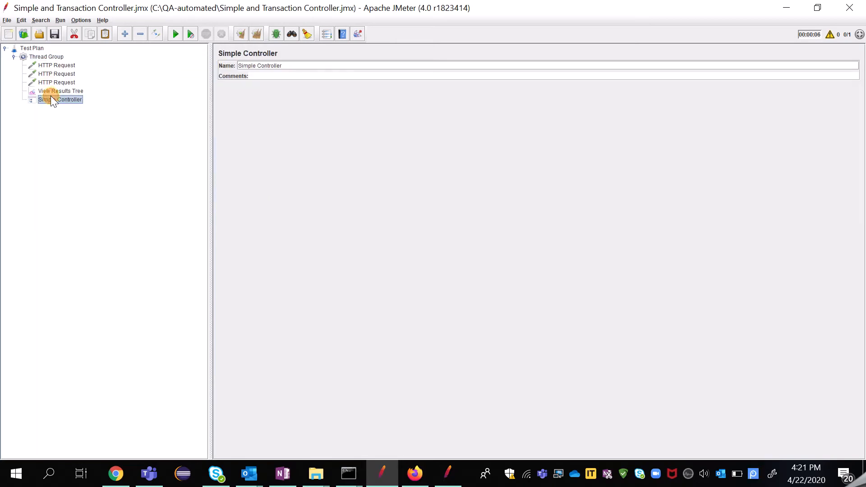
pyautogui.moveTo(51, 95); pyautogui.dragTo(60, 64)
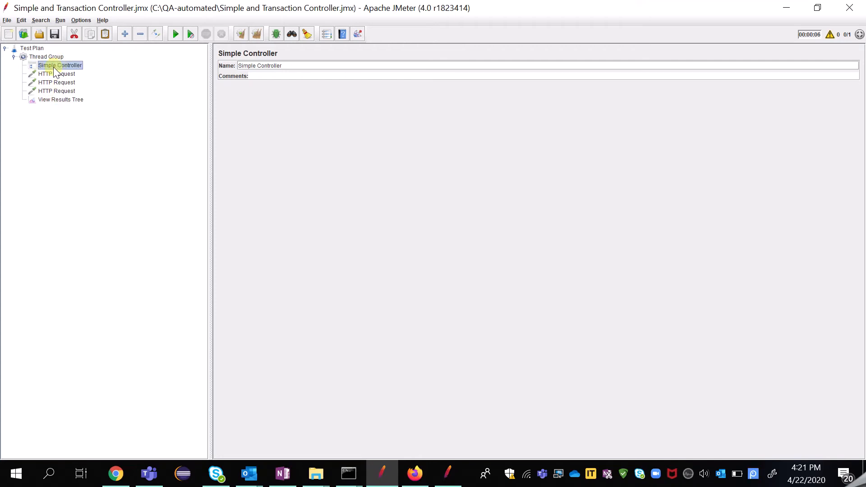
# Step: Move all three HTTP Request samplers into the Simple Controller
pyautogui.click(54, 73)
pyautogui.keyDown('ctrl'); pyautogui.click(60, 83); pyautogui.keyUp('ctrl')
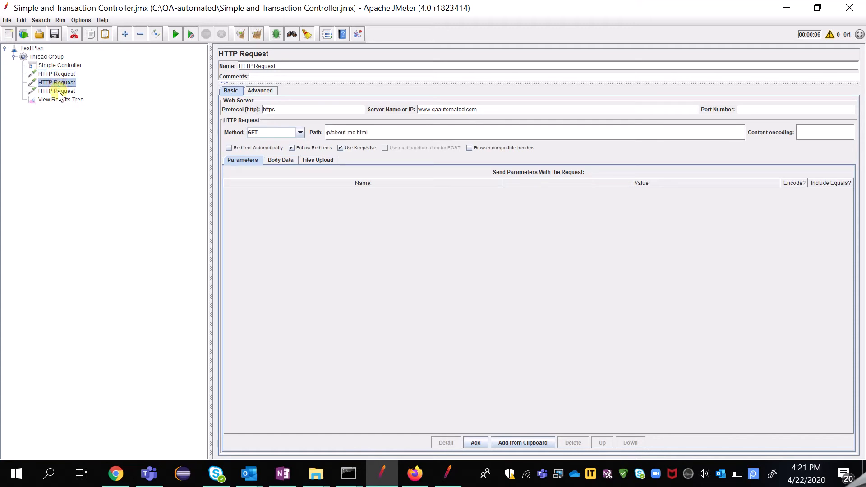
pyautogui.moveTo(56, 74)
pyautogui.mouseDown()
pyautogui.moveTo(66, 66)
pyautogui.moveTo(64, 81)
pyautogui.moveTo(68, 74)
pyautogui.mouseUp()
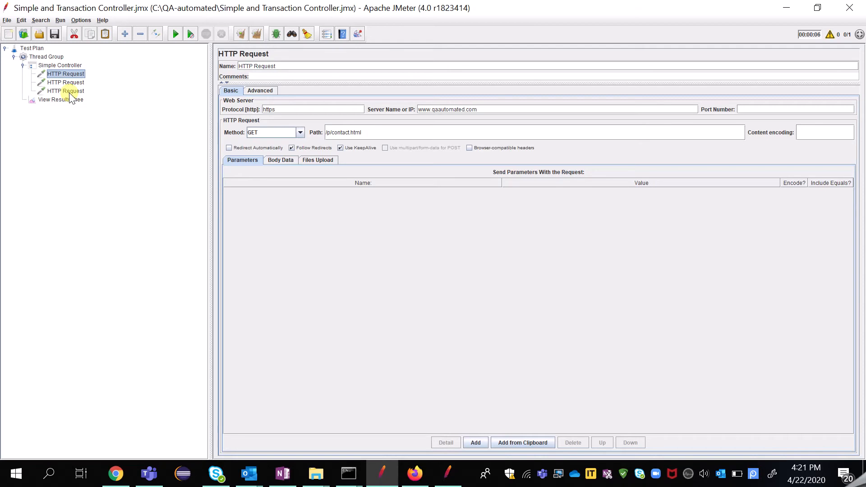
pyautogui.click(73, 66)
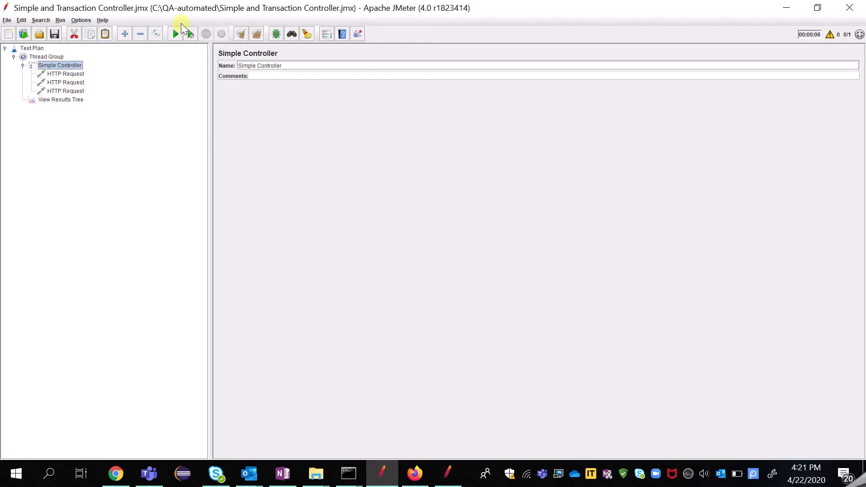
# Step: Run the test with View Results Tree open and inspect the sampler results of the second and third HTTP requests
pyautogui.click(81, 99)
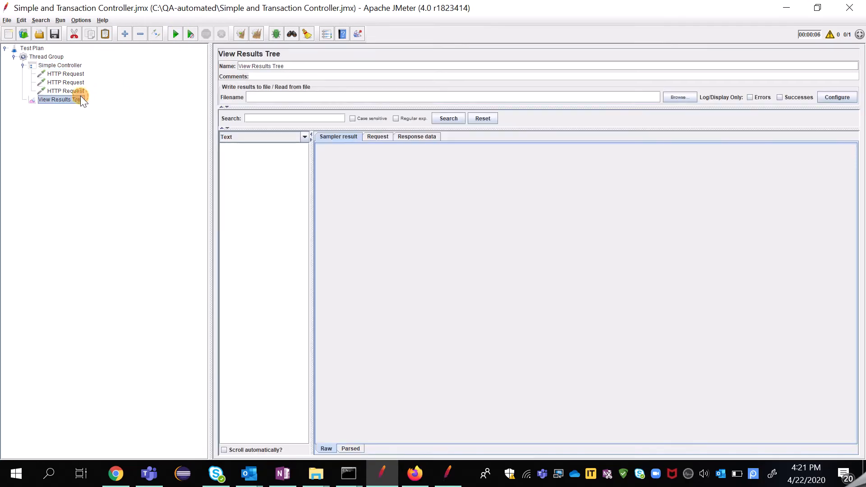
pyautogui.click(180, 29)
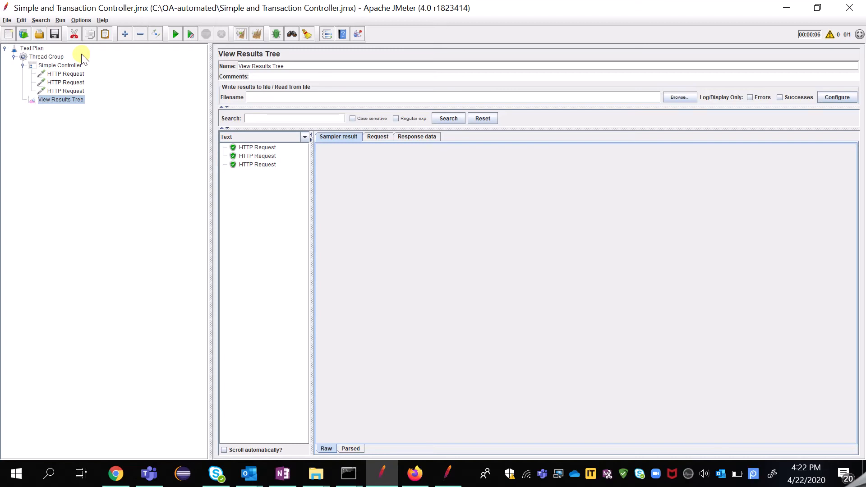
pyautogui.click(262, 156)
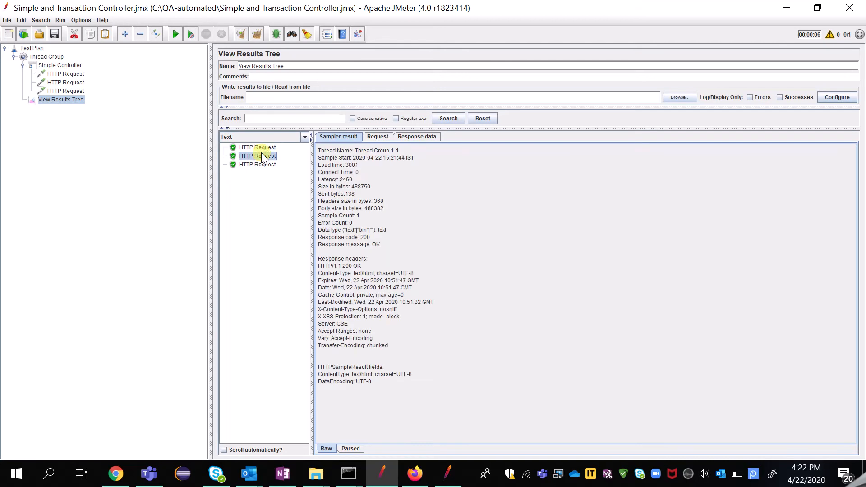
pyautogui.press('Down')
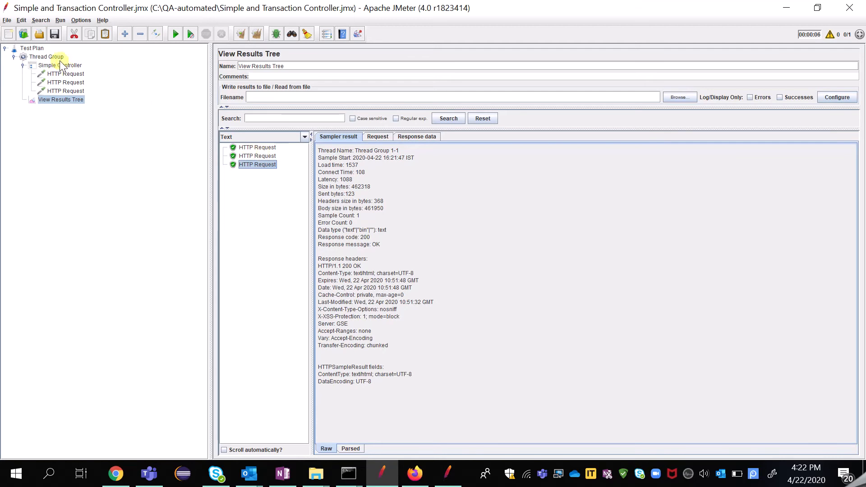
# Step: Add a Transaction Controller to the Thread Group between the Simple Controller and View Results Tree, and move two HTTP requests into it
pyautogui.click(56, 56)
pyautogui.rightClick(56, 56)
pyautogui.click(13, 58)
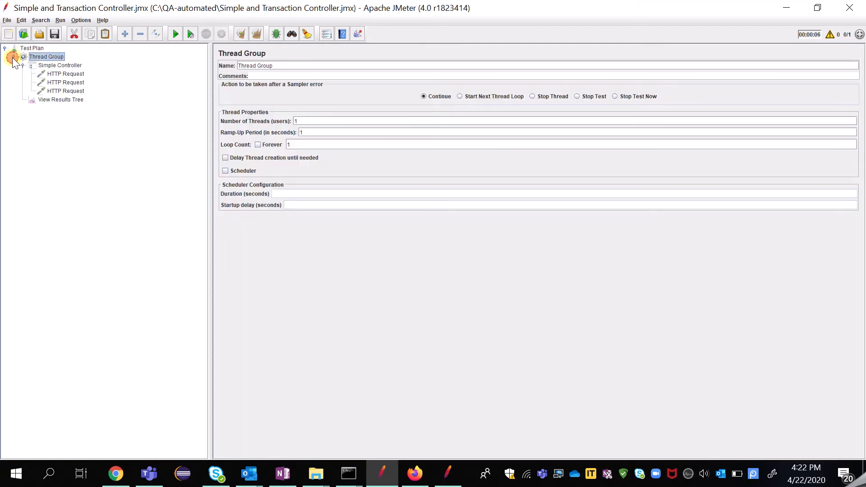
pyautogui.rightClick(44, 58)
pyautogui.moveTo(77, 64)
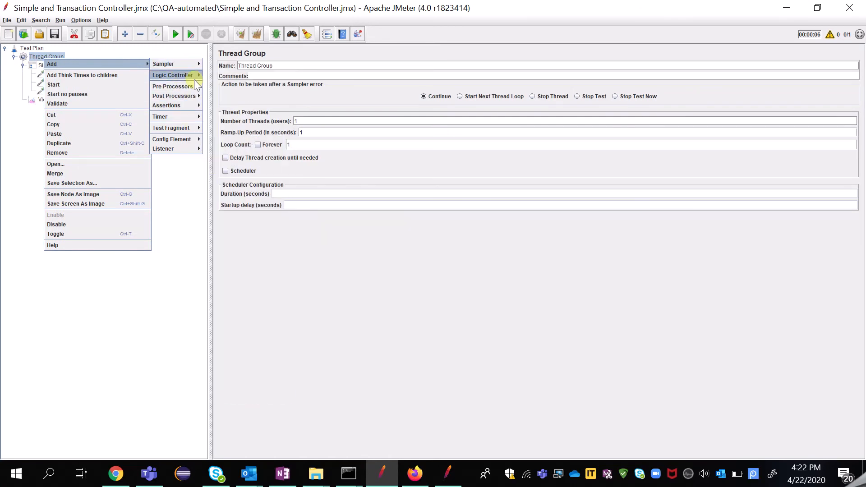
pyautogui.click(220, 84)
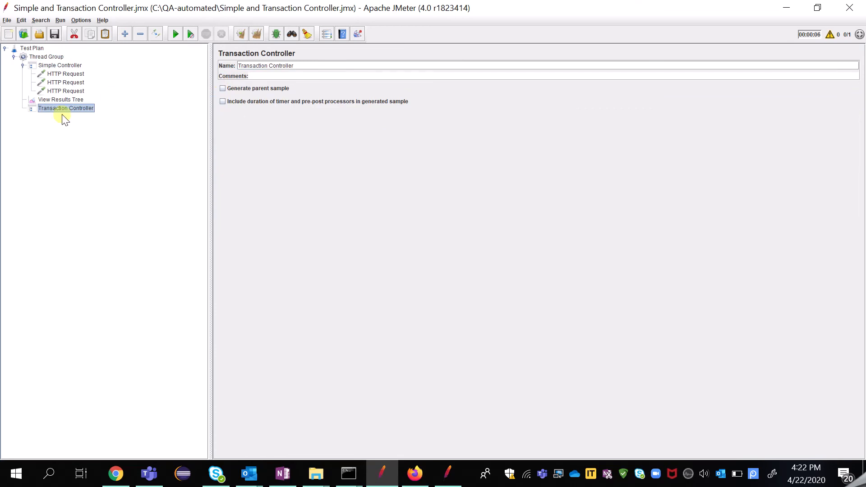
pyautogui.moveTo(65, 113); pyautogui.dragTo(66, 97)
pyautogui.click(58, 66)
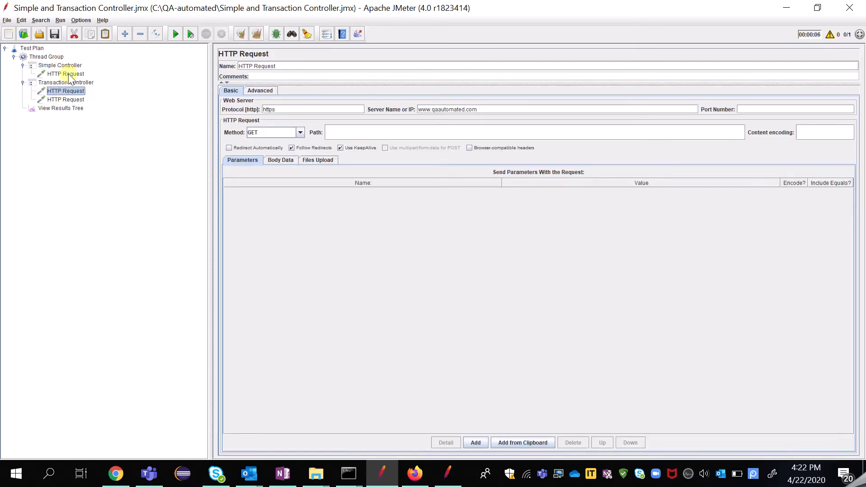
# Step: Rename the HTTP request inside the Simple Controller to HTTP 1
pyautogui.click(68, 75)
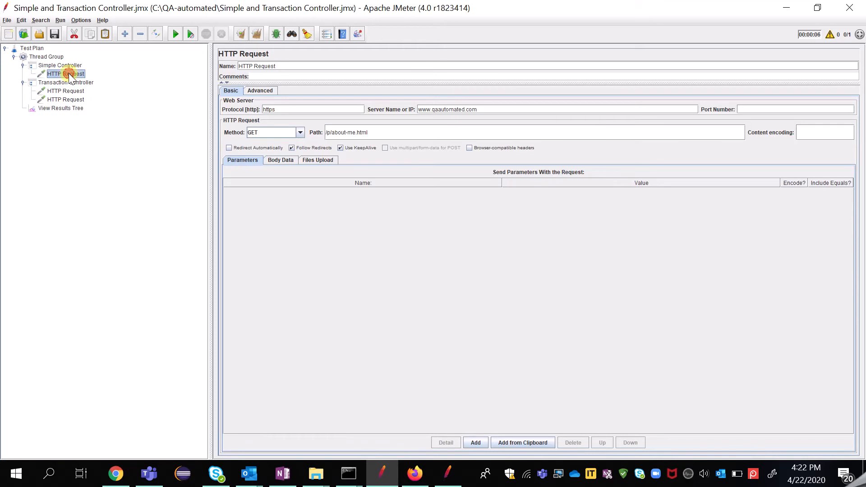
pyautogui.doubleClick(302, 67)
pyautogui.press('BackSpace')
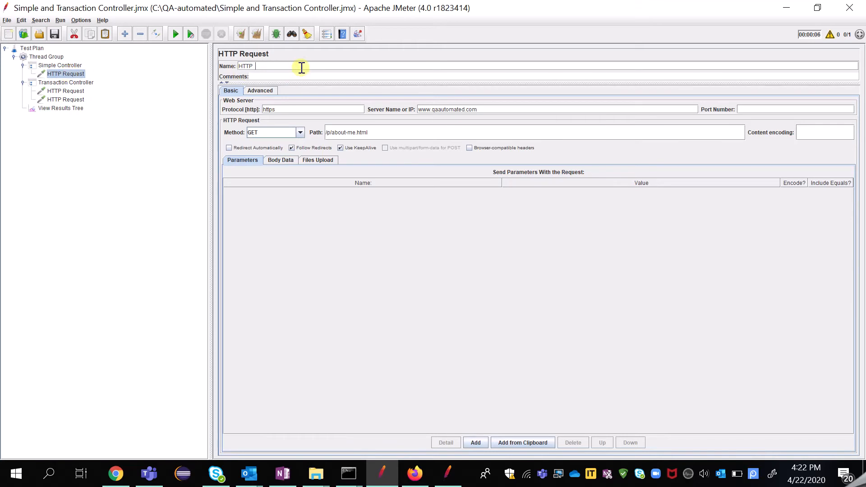
pyautogui.write('1')
# Step: Rename the two requests inside the Transaction Controller to HTTP Request 2 and HTTP Request 3
pyautogui.click(66, 91)
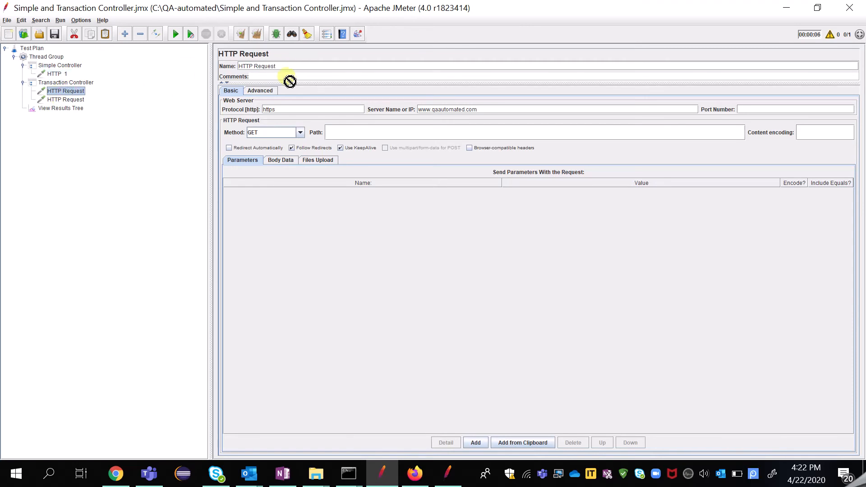
pyautogui.click(295, 66)
pyautogui.write('1')
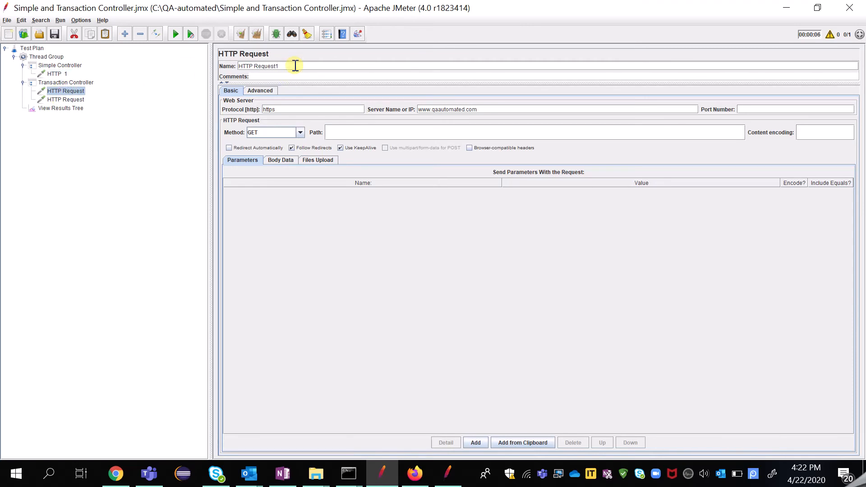
pyautogui.press('BackSpace')
pyautogui.write(' 2')
pyautogui.click(67, 100)
pyautogui.click(296, 66)
pyautogui.write('3')
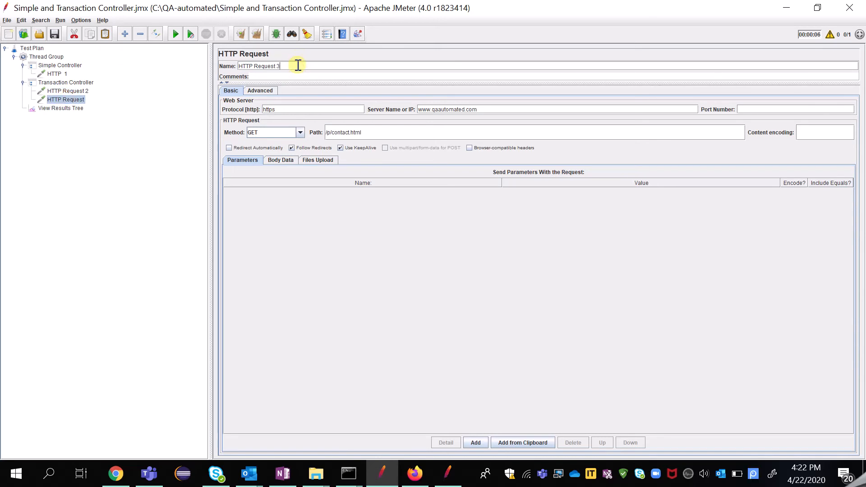
# Step: Clear the old results in View Results Tree and run the test again
pyautogui.click(60, 108)
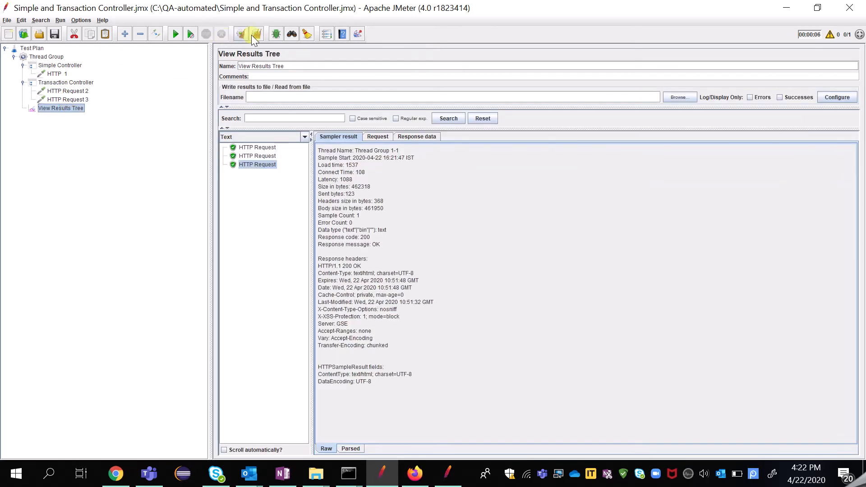
pyautogui.click(256, 35)
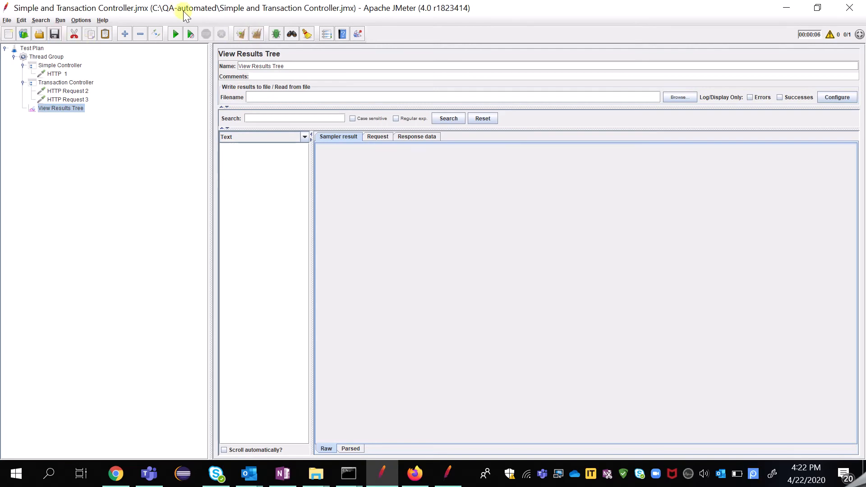
pyautogui.click(174, 35)
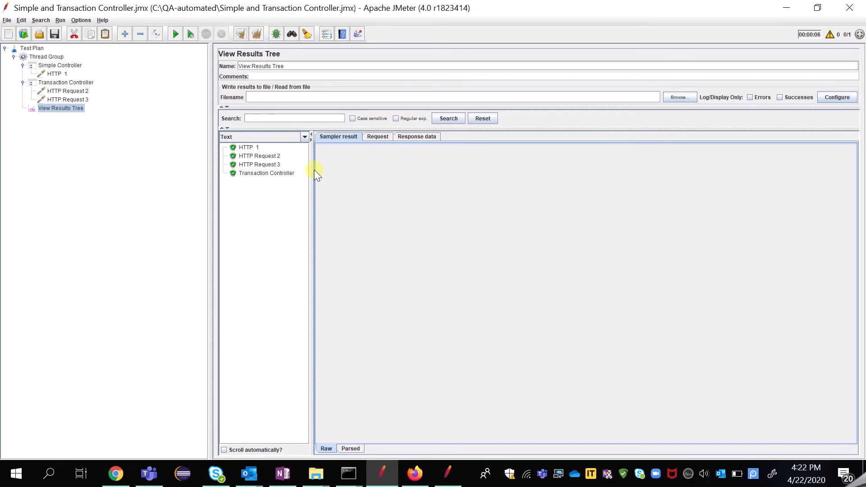
# Step: Widen the results list and examine the sampler results of HTTP Request 2, HTTP Request 3 and the Transaction Controller
pyautogui.moveTo(312, 168); pyautogui.dragTo(334, 167)
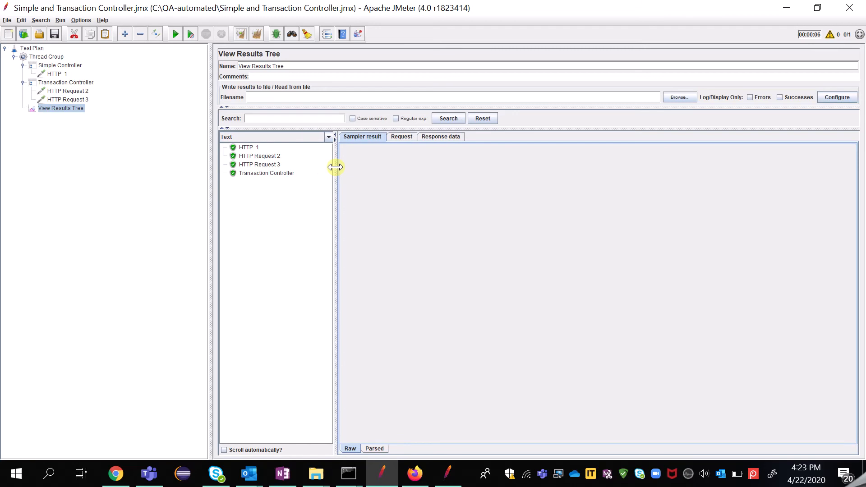
pyautogui.click(260, 156)
pyautogui.press('Down')
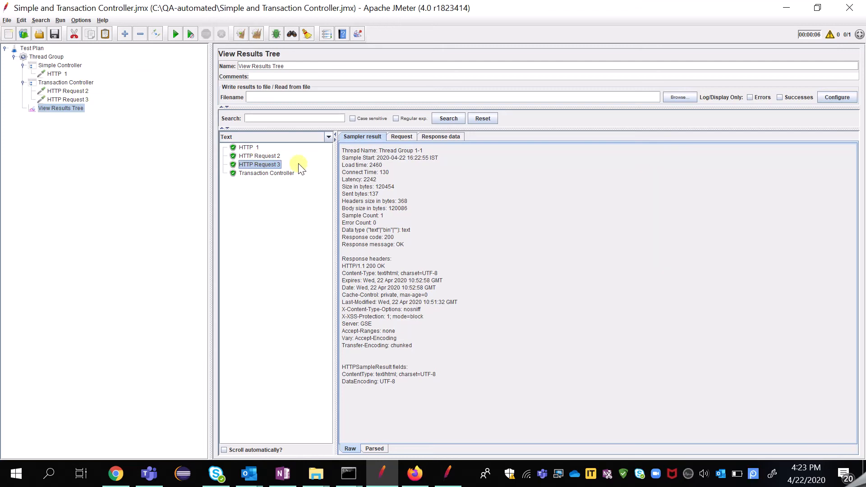
pyautogui.click(289, 174)
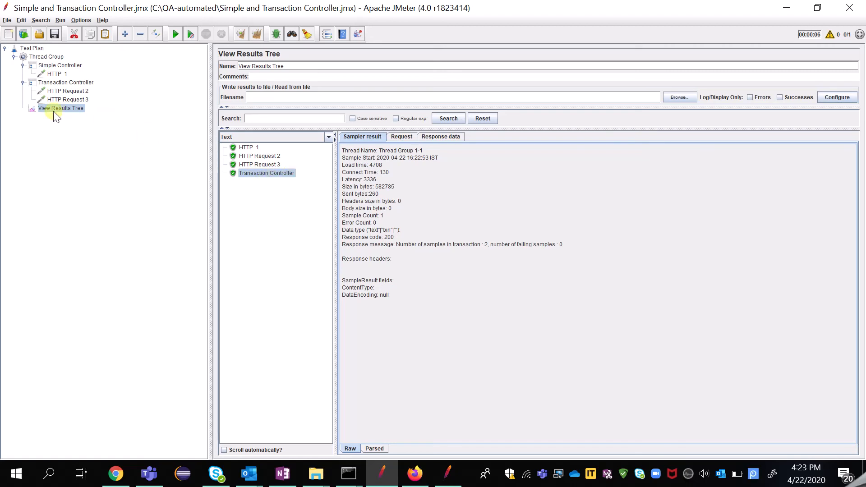
# Step: Enable Generate parent sample on the Transaction Controller
pyautogui.click(81, 83)
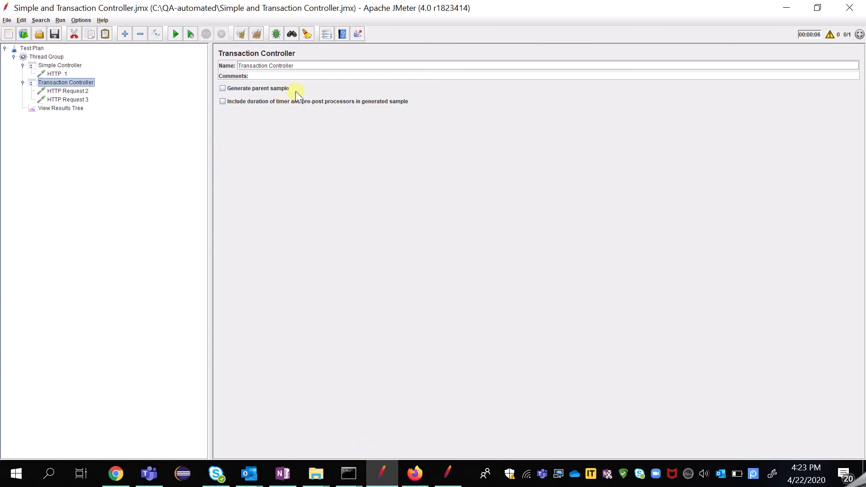
pyautogui.click(283, 91)
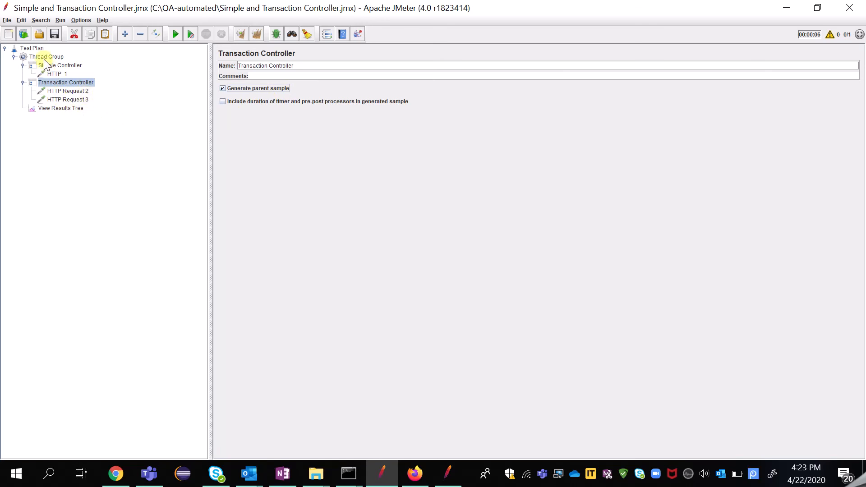
# Step: Add an Aggregate Report listener to the Test Plan and run the test
pyautogui.click(31, 48)
pyautogui.rightClick(40, 49)
pyautogui.moveTo(81, 55)
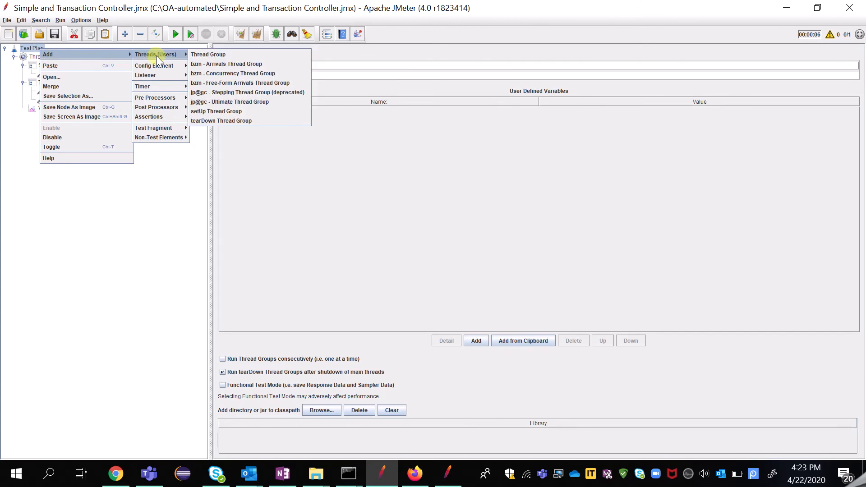
pyautogui.moveTo(174, 75)
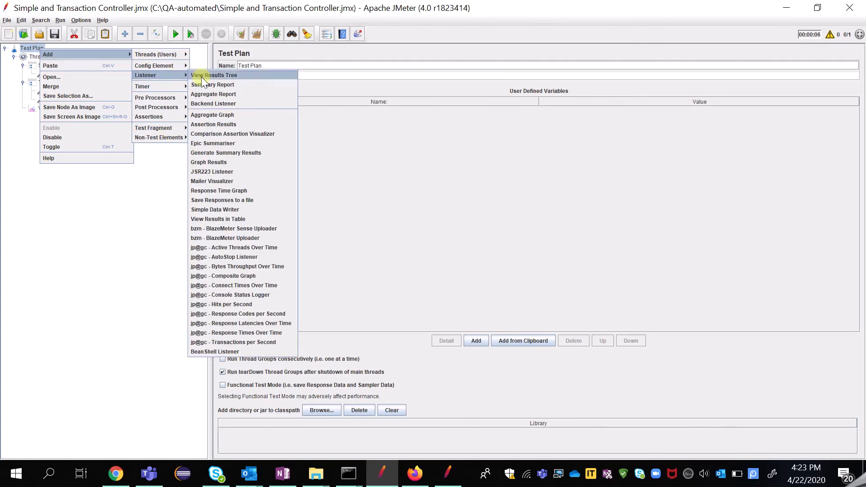
pyautogui.click(224, 94)
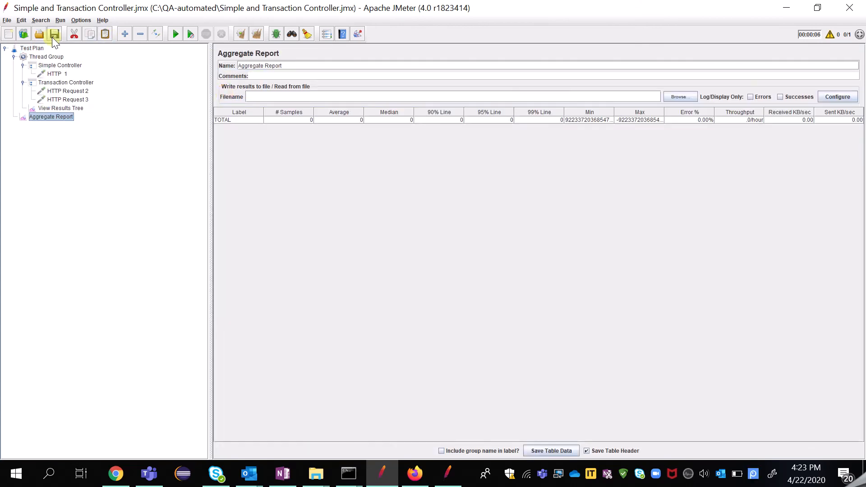
pyautogui.click(174, 34)
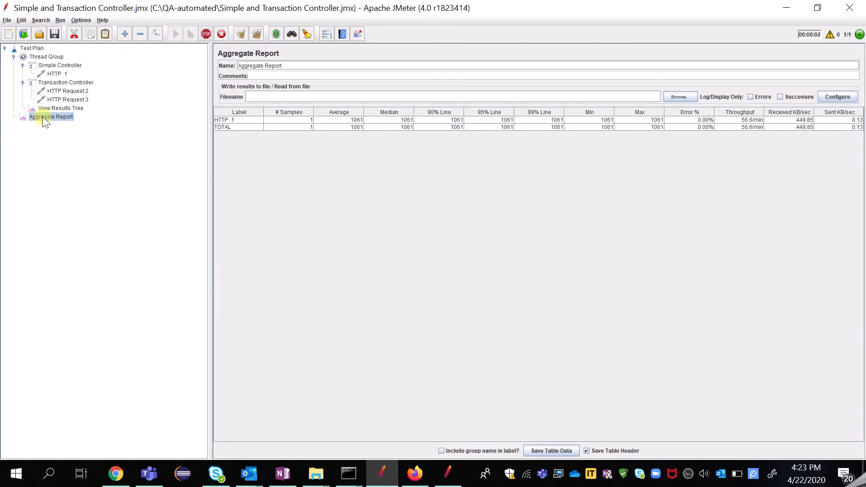
# Step: Check the new run in both listeners, examining the latest Transaction Controller sample and its child requests in View Results Tree
pyautogui.click(56, 108)
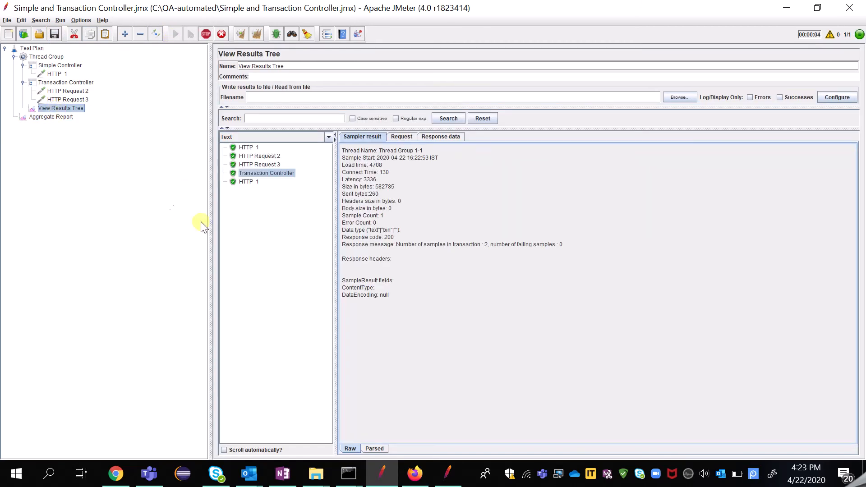
pyautogui.click(63, 120)
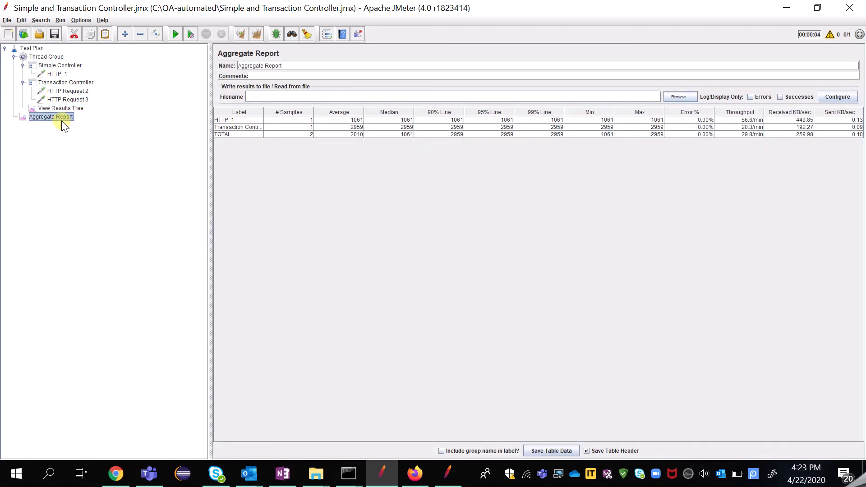
pyautogui.click(70, 109)
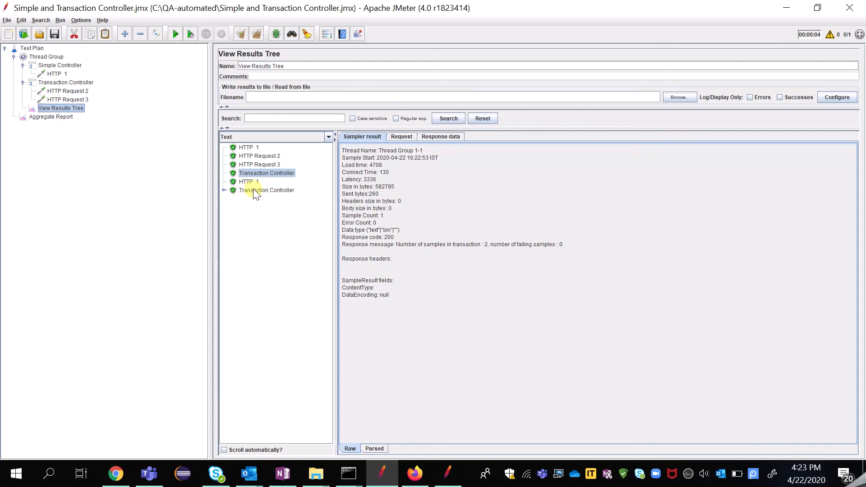
pyautogui.click(225, 191)
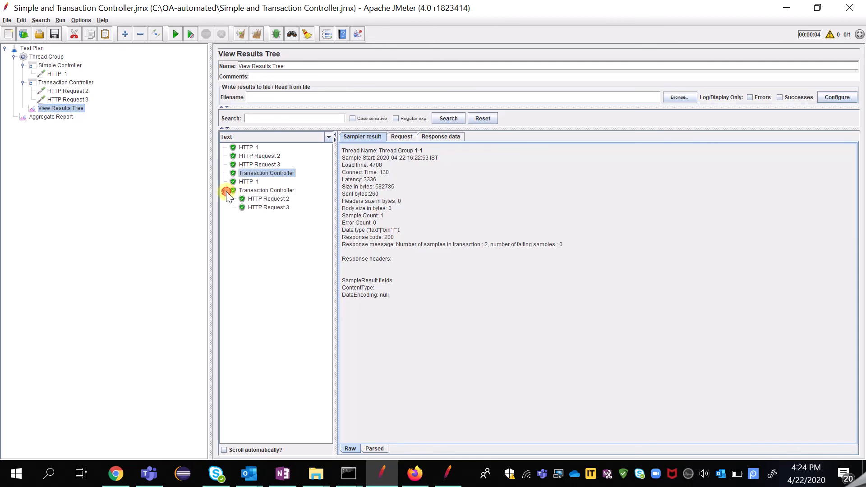
pyautogui.click(271, 199)
pyautogui.doubleClick(266, 192)
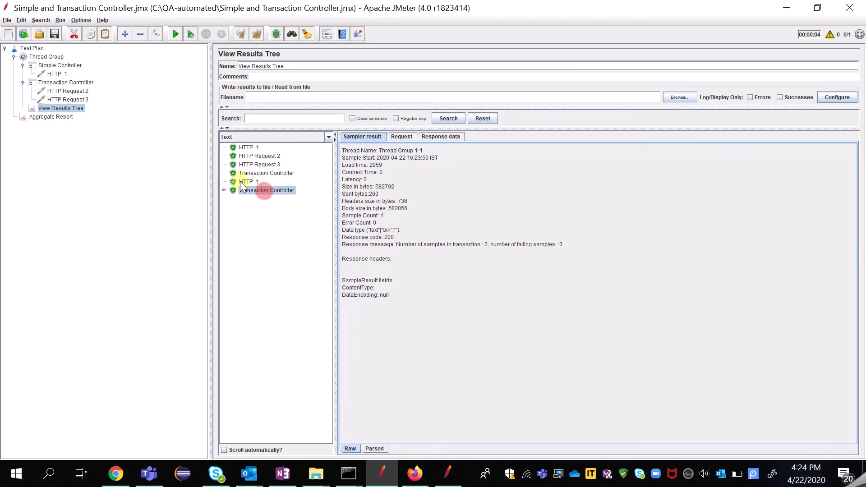
# Step: Widen the Label column of the Aggregate Report and examine the HTTP 1 and Transaction Controller rows
pyautogui.click(29, 118)
pyautogui.click(267, 112)
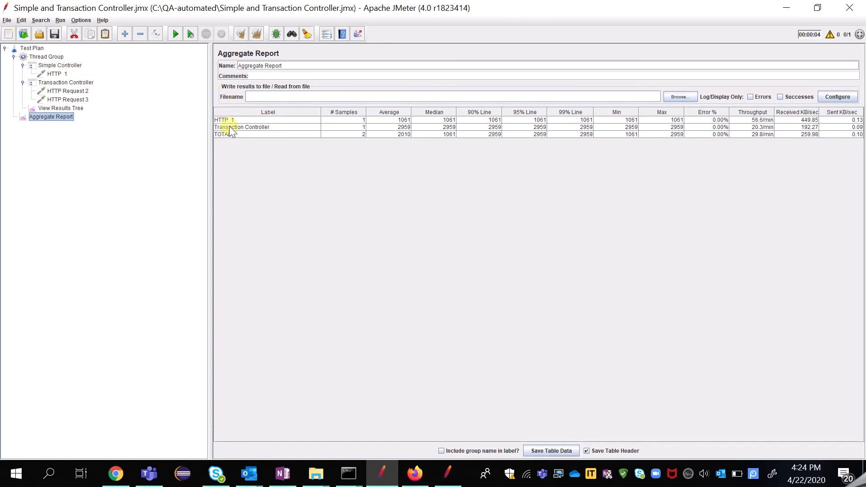
pyautogui.moveTo(371, 127); pyautogui.dragTo(382, 122)
pyautogui.click(292, 126)
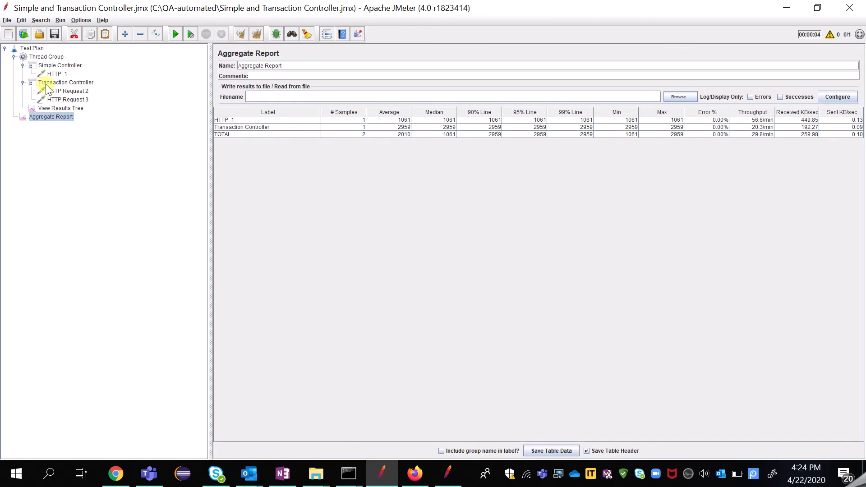